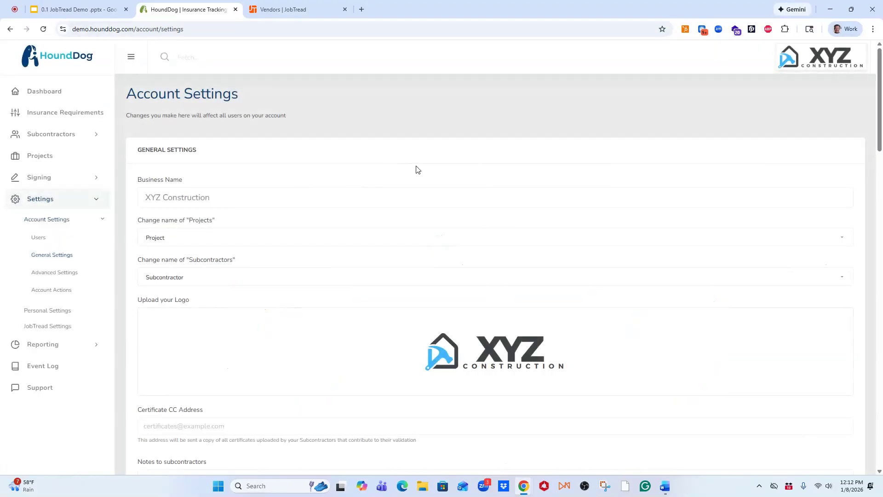
- Review the account's general settings, including the name and address under Certificate Holder Information
{"action": "scroll", "coordinate": [417, 179], "scroll_direction": "down", "scroll_amount": 2}
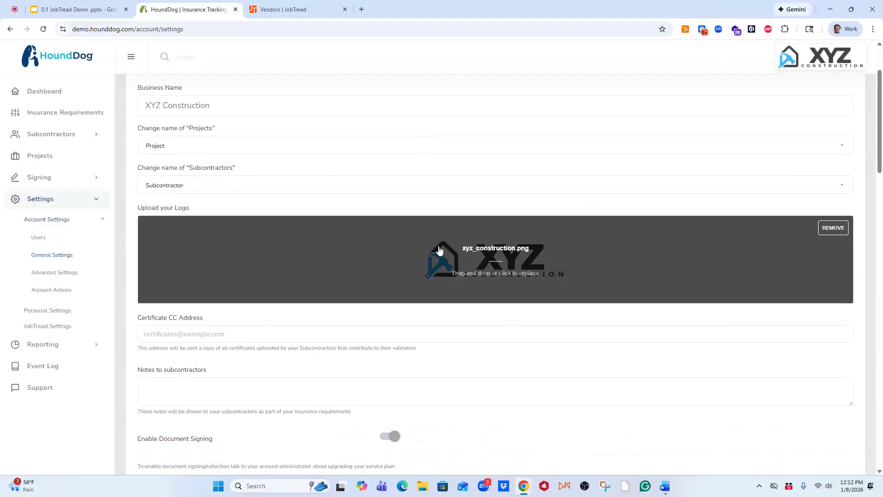
{"action": "scroll", "coordinate": [440, 257], "scroll_direction": "down", "scroll_amount": 12}
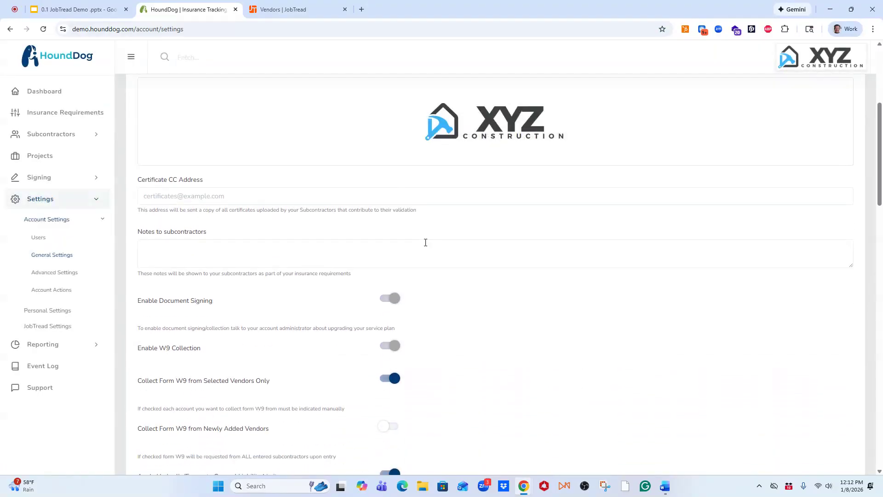
{"action": "scroll", "coordinate": [419, 242], "scroll_direction": "down", "scroll_amount": 10}
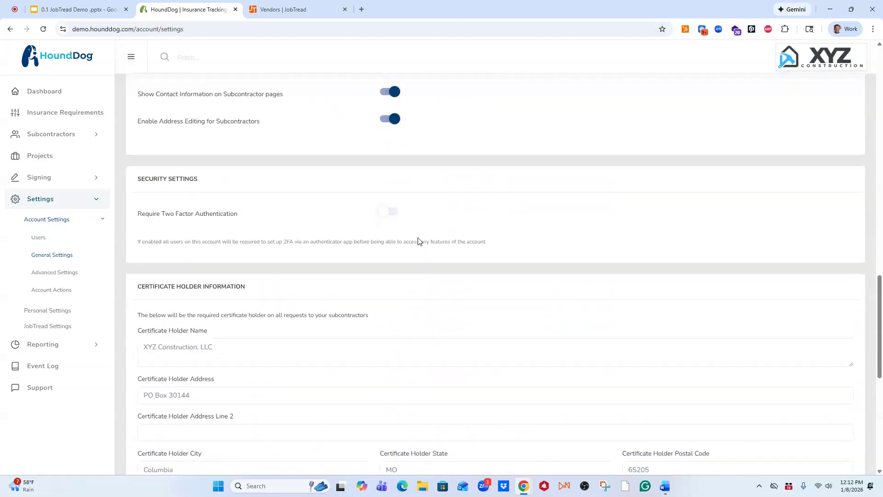
{"action": "left_click", "coordinate": [217, 255]}
{"action": "left_click_drag", "start_coordinate": [217, 255], "coordinate": [130, 255]}
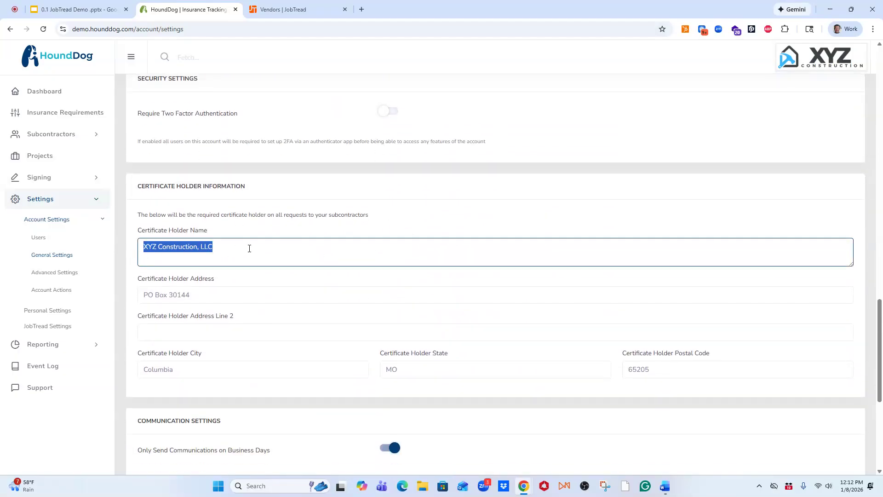
{"action": "left_click", "coordinate": [232, 294]}
- Examine the communication settings, covering the request sending limit, follow-up delay and additional subcontractor request notes
{"action": "scroll", "coordinate": [321, 291], "scroll_direction": "down", "scroll_amount": 5}
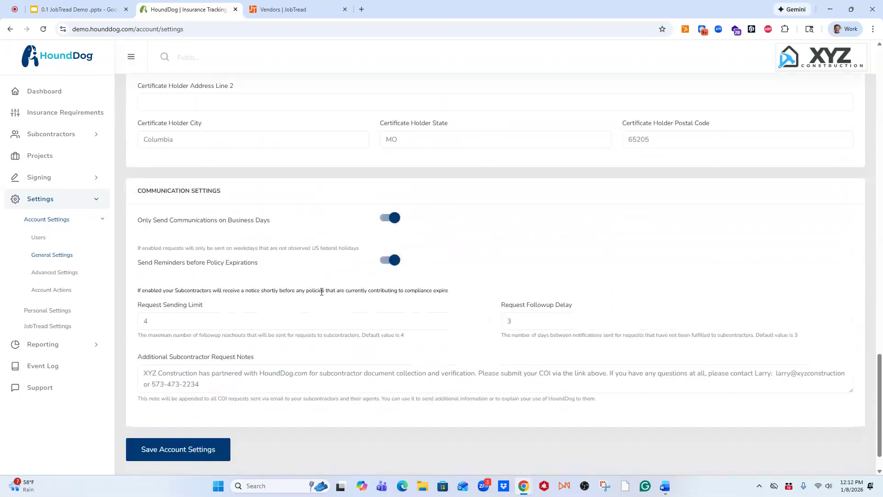
{"action": "left_click", "coordinate": [292, 319]}
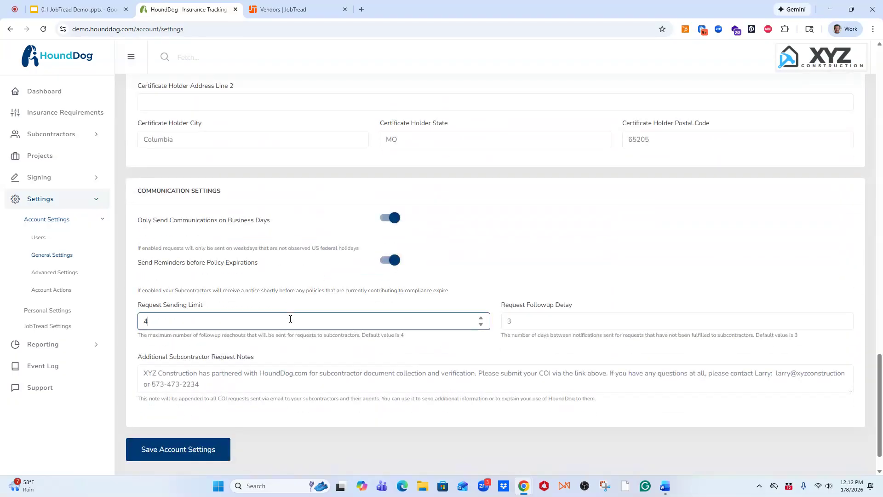
{"action": "left_click", "coordinate": [521, 315]}
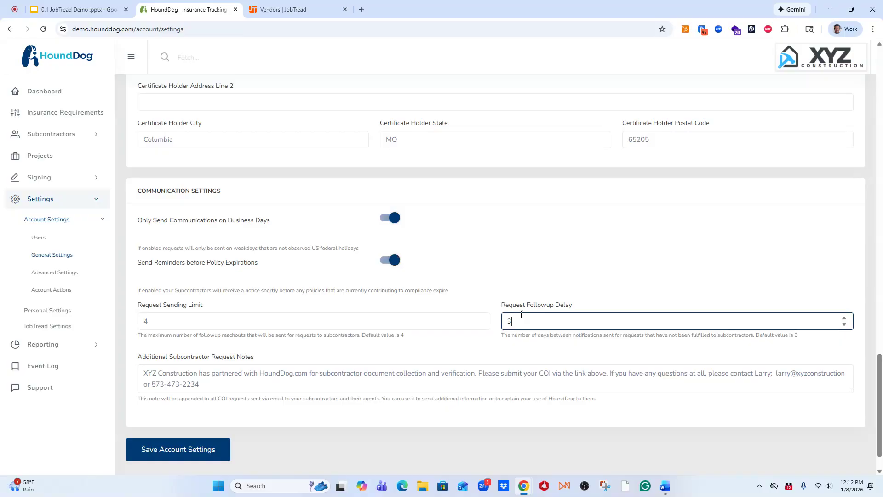
{"action": "left_click_drag", "start_coordinate": [240, 385], "coordinate": [142, 374]}
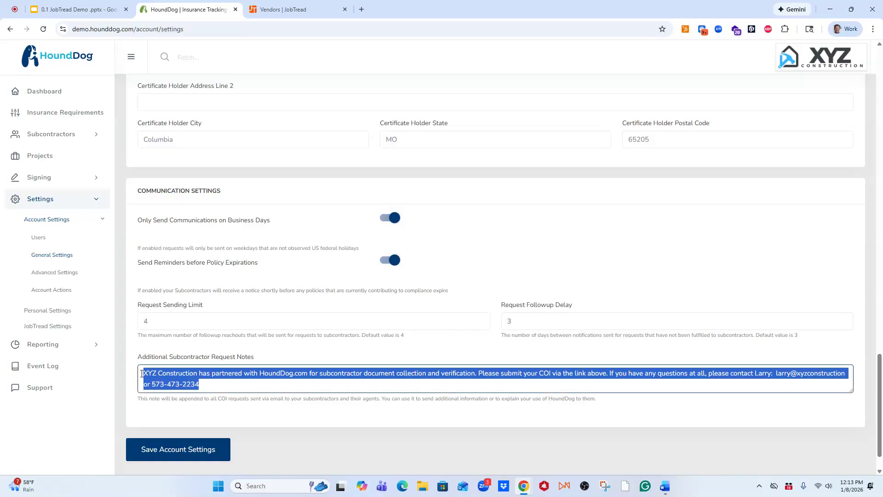
{"action": "left_click", "coordinate": [212, 382]}
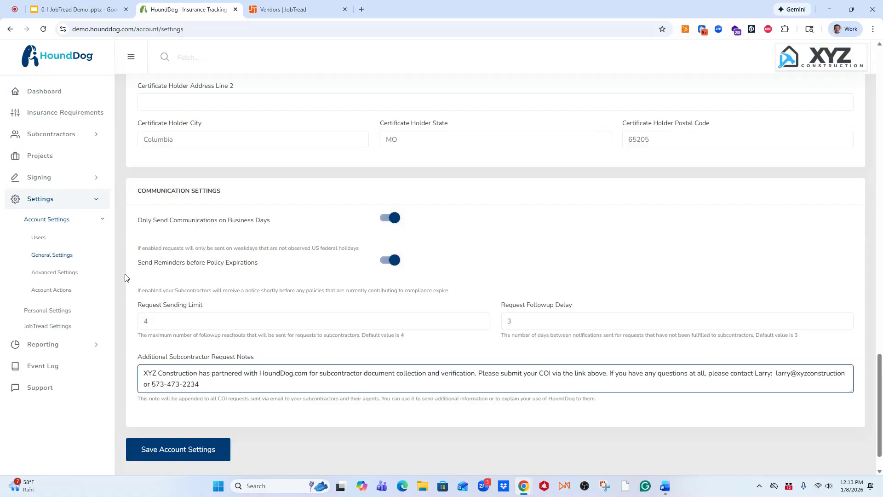
- Check the account's user list and open the Subcontractor Insurance Requirements for editing to review the required coverages and limits
{"action": "left_click", "coordinate": [38, 237]}
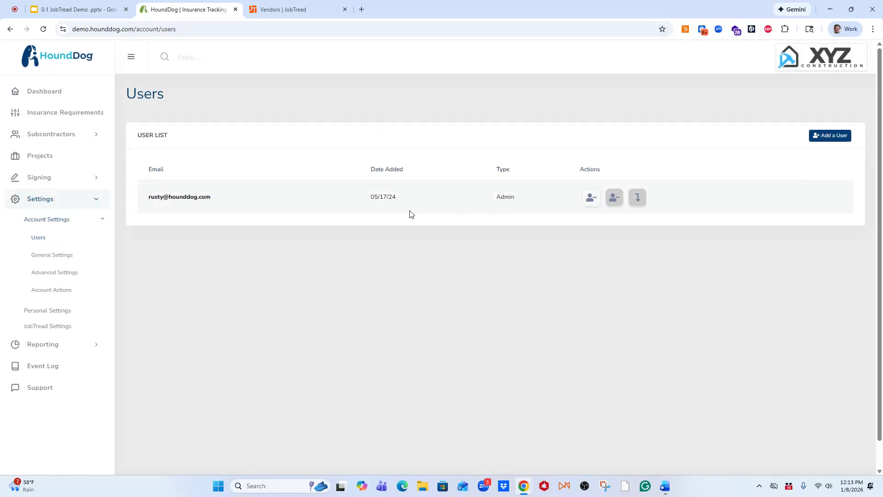
{"action": "left_click", "coordinate": [74, 120]}
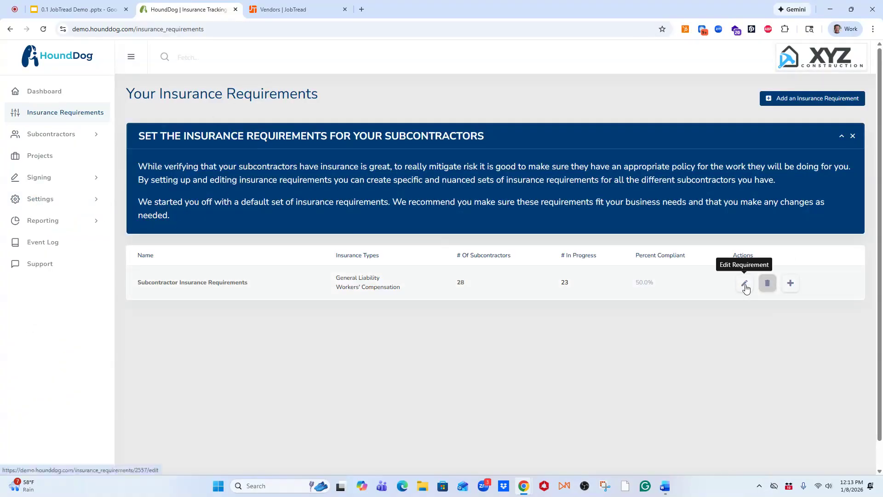
{"action": "left_click", "coordinate": [745, 284]}
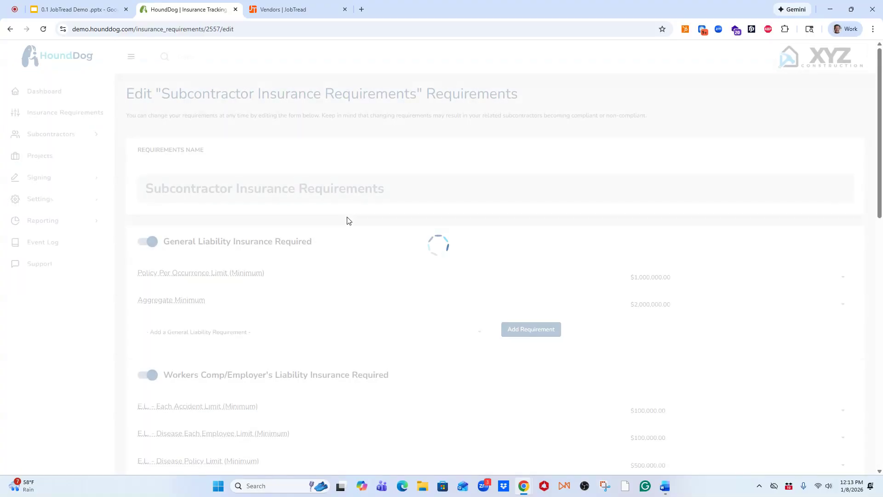
{"action": "scroll", "coordinate": [345, 221], "scroll_direction": "down", "scroll_amount": 2}
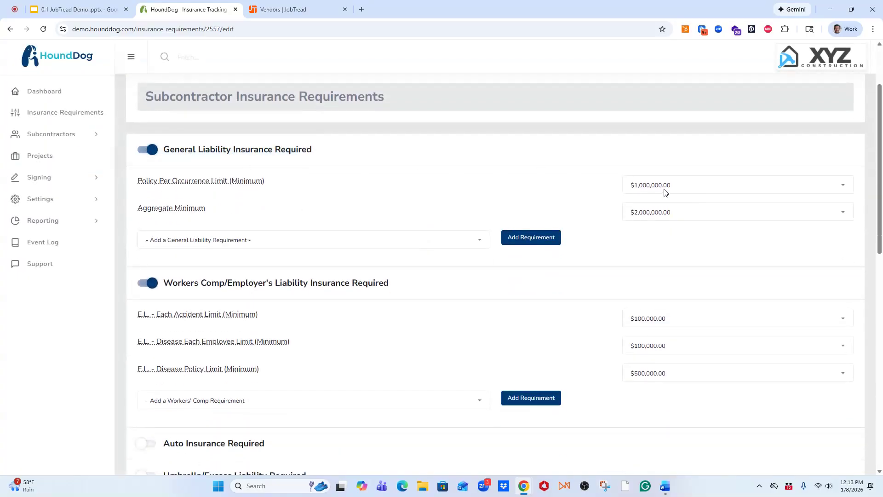
{"action": "scroll", "coordinate": [647, 219], "scroll_direction": "down", "scroll_amount": 1}
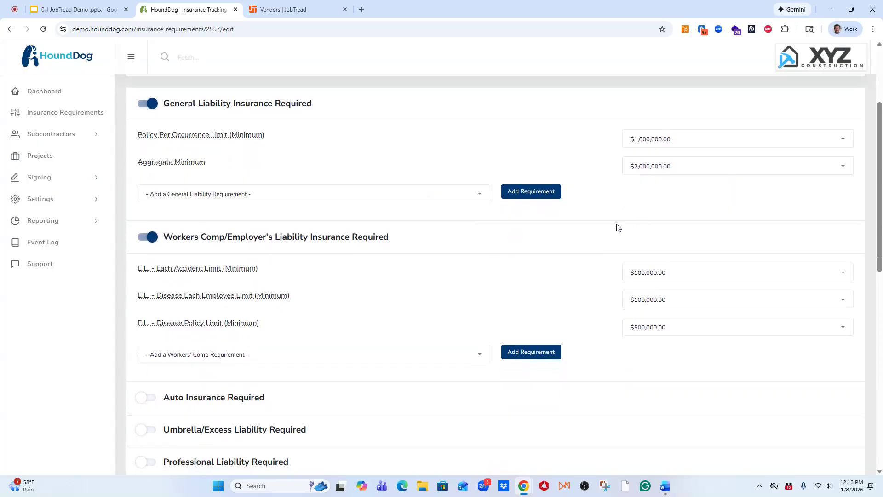
{"action": "scroll", "coordinate": [495, 290], "scroll_direction": "down", "scroll_amount": 1}
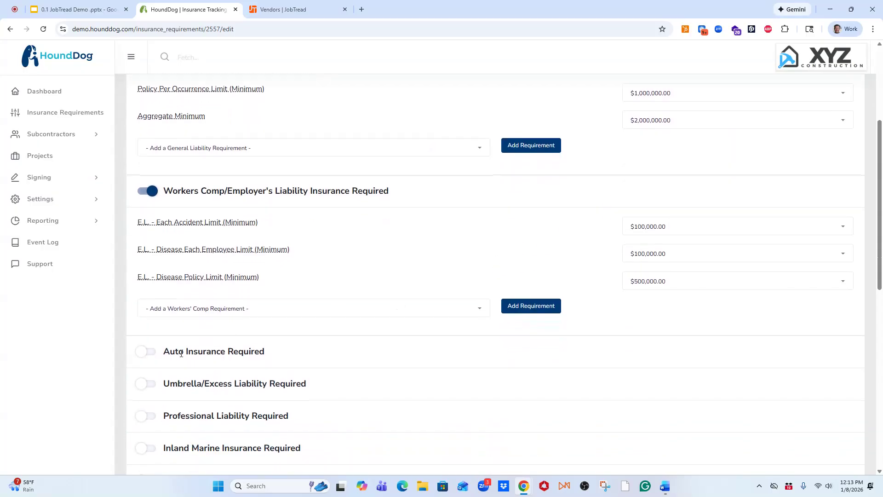
- Try requiring Auto Insurance and Umbrella/Excess Liability in the subcontractor requirements, and switch both off again
{"action": "left_click", "coordinate": [153, 353]}
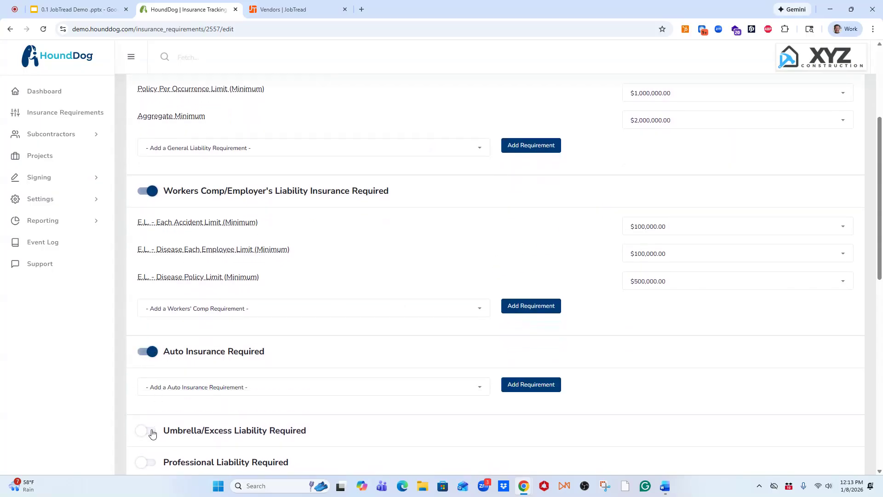
{"action": "left_click", "coordinate": [153, 434]}
{"action": "left_click", "coordinate": [153, 433]}
{"action": "left_click", "coordinate": [147, 353]}
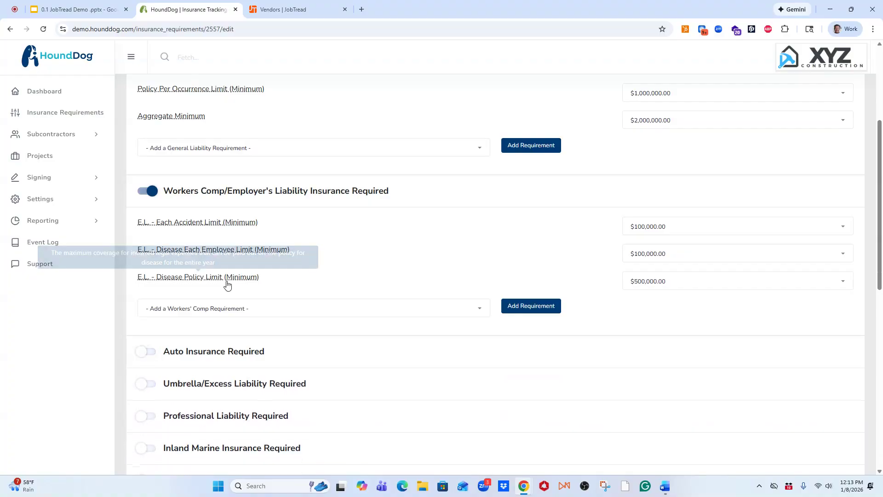
- Open the JobTread integration settings and examine the stored credentials, in particular the grant key
{"action": "scroll", "coordinate": [227, 285], "scroll_direction": "up", "scroll_amount": 4}
{"action": "left_click", "coordinate": [61, 204]}
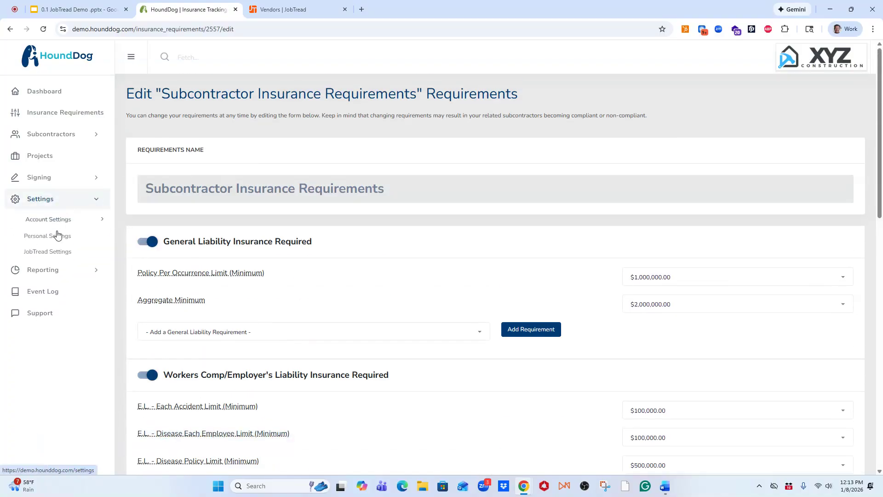
{"action": "left_click", "coordinate": [47, 251]}
{"action": "scroll", "coordinate": [294, 248], "scroll_direction": "down", "scroll_amount": 6}
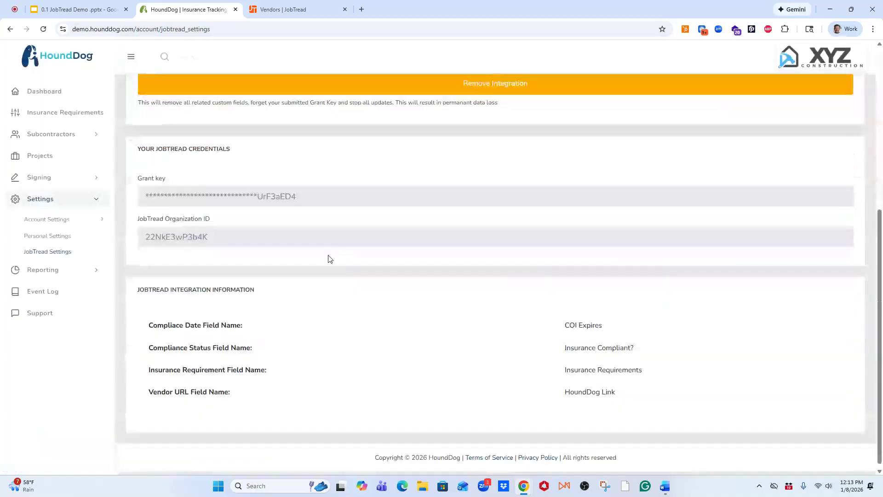
{"action": "triple_click", "coordinate": [311, 196]}
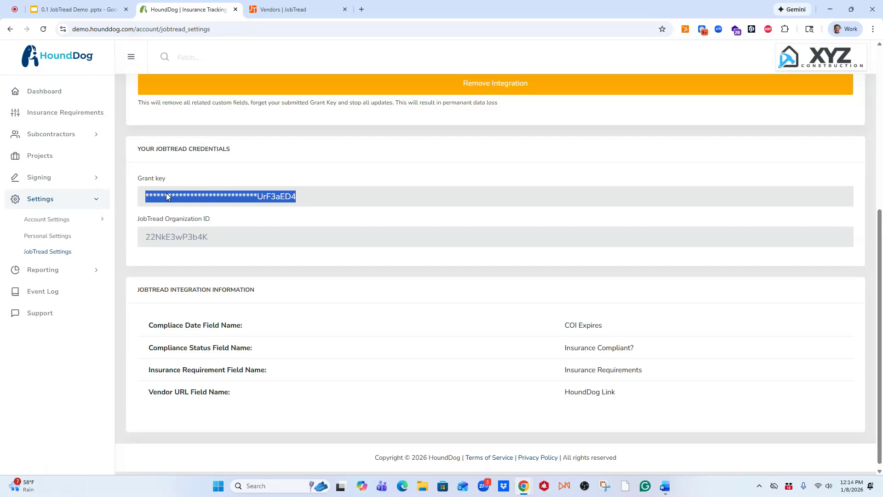
- Switch to JobTread, look through the vendor list and open the vendor Dr. Concrete
{"action": "key", "text": "ctrl+Tab"}
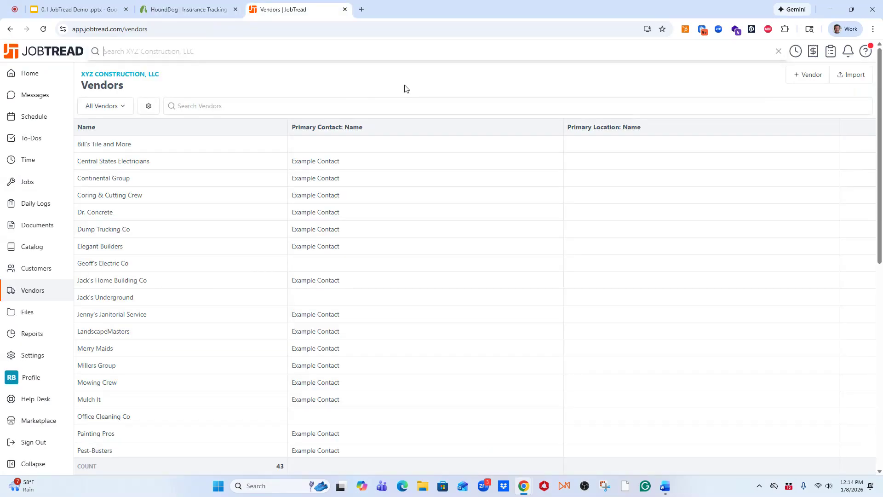
{"action": "scroll", "coordinate": [127, 285], "scroll_direction": "down", "scroll_amount": 1}
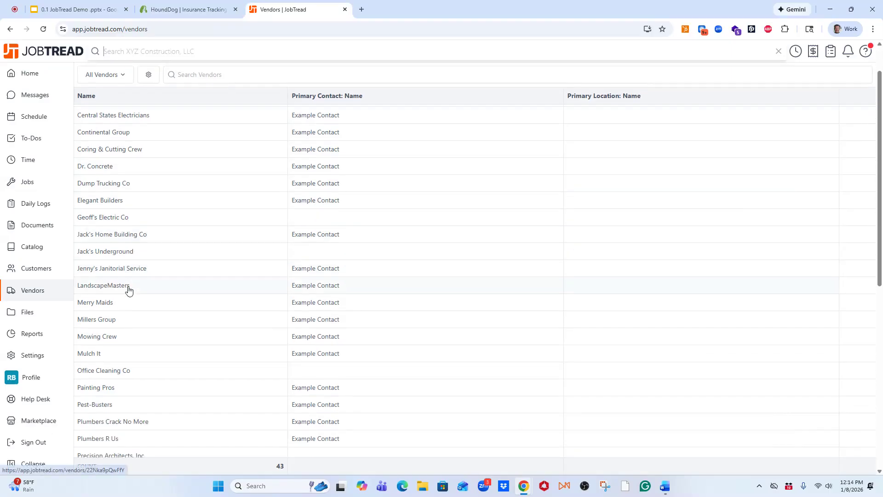
{"action": "scroll", "coordinate": [128, 290], "scroll_direction": "down", "scroll_amount": 2}
{"action": "scroll", "coordinate": [122, 253], "scroll_direction": "up", "scroll_amount": 3}
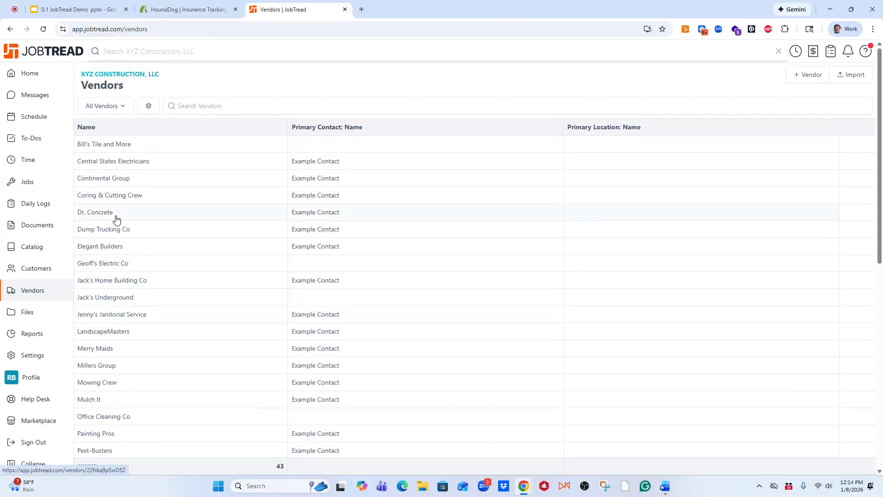
{"action": "left_click", "coordinate": [114, 212]}
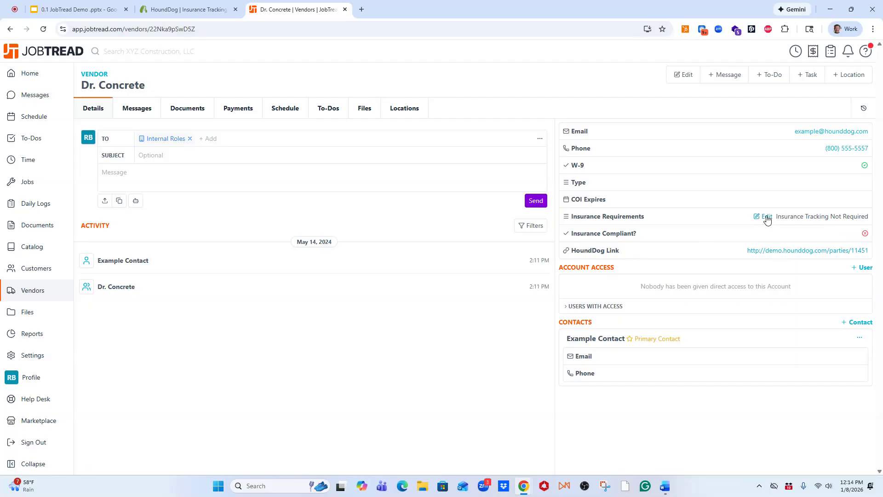
- Select Subcontractor Insurance Requirements as the Insurance Requirements value for the vendor Dr. Concrete
{"action": "left_click", "coordinate": [768, 217]}
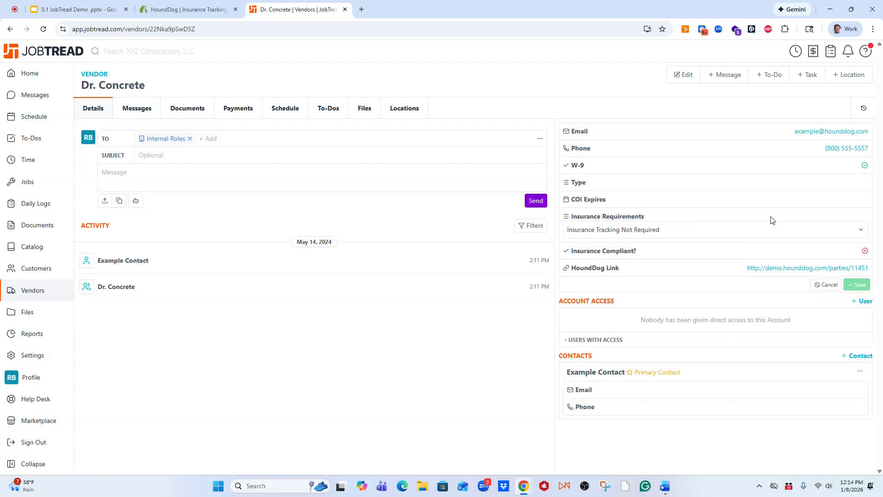
{"action": "left_click", "coordinate": [659, 235]}
{"action": "left_click", "coordinate": [634, 251]}
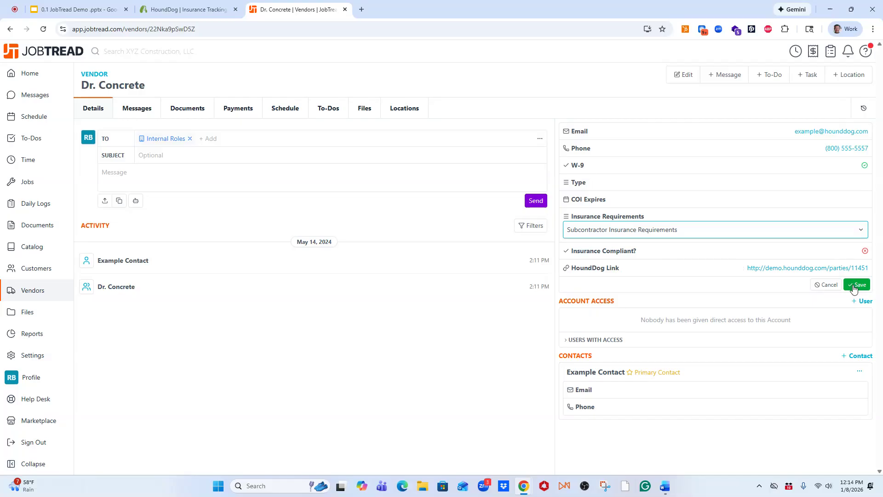
- Start a new vendor named Rusty's Framing with Subcontractor Insurance Requirements selected, and close the form without creating it
{"action": "left_click", "coordinate": [36, 291]}
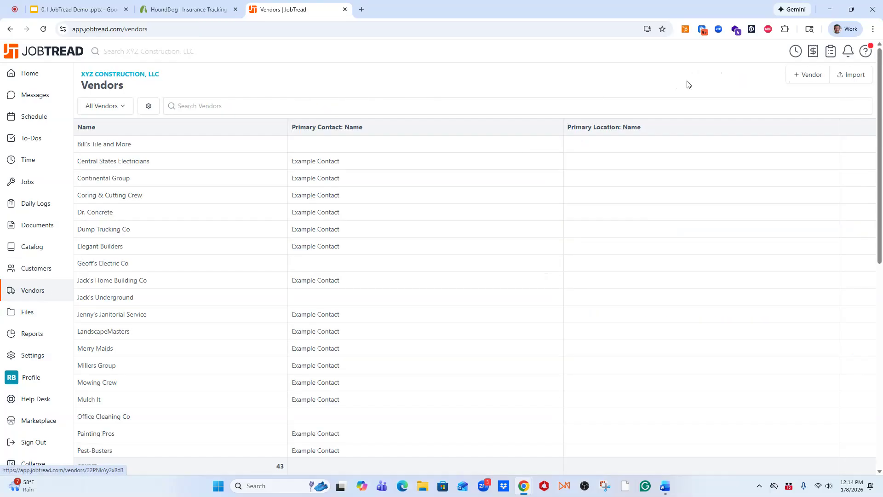
{"action": "left_click", "coordinate": [809, 76]}
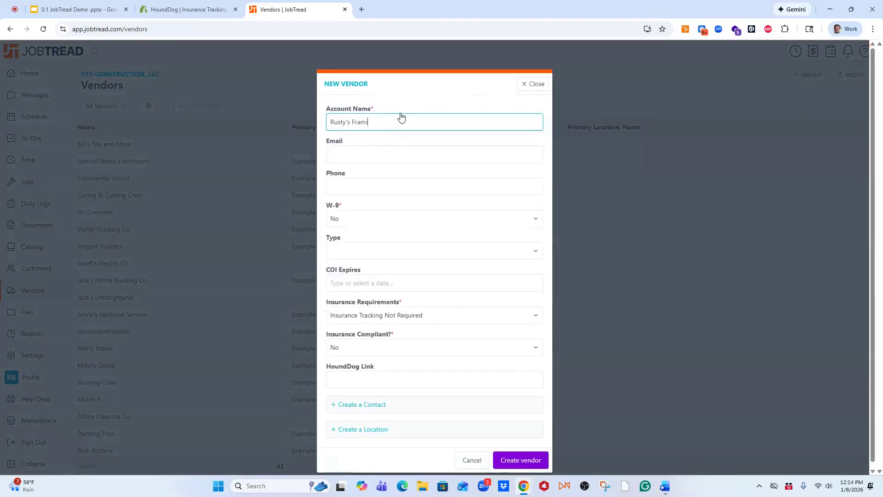
{"action": "left_click", "coordinate": [374, 157]}
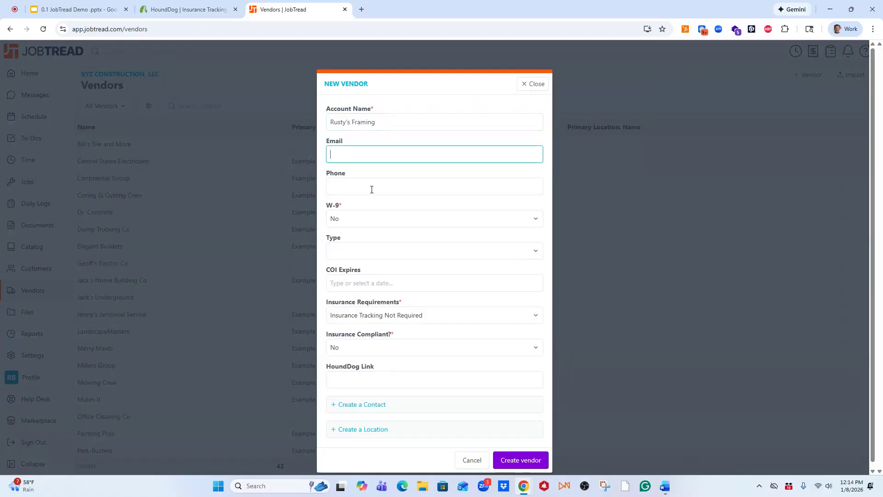
{"action": "left_click", "coordinate": [394, 315]}
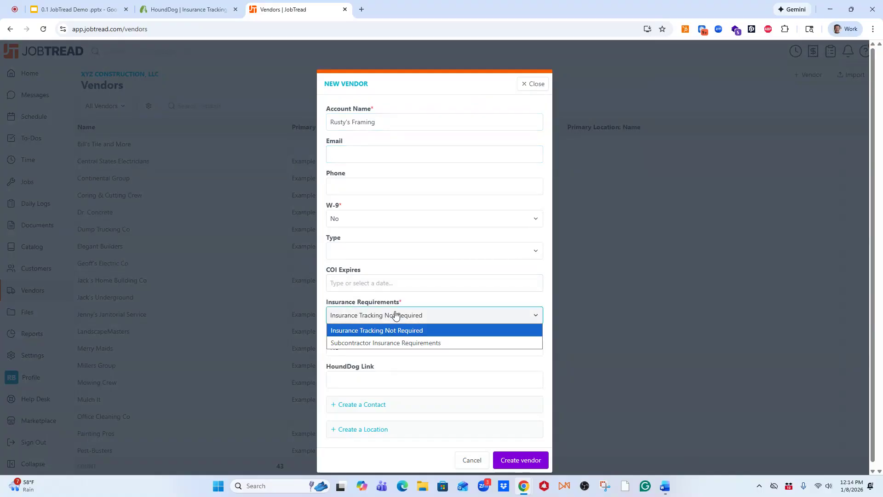
{"action": "left_click", "coordinate": [380, 344]}
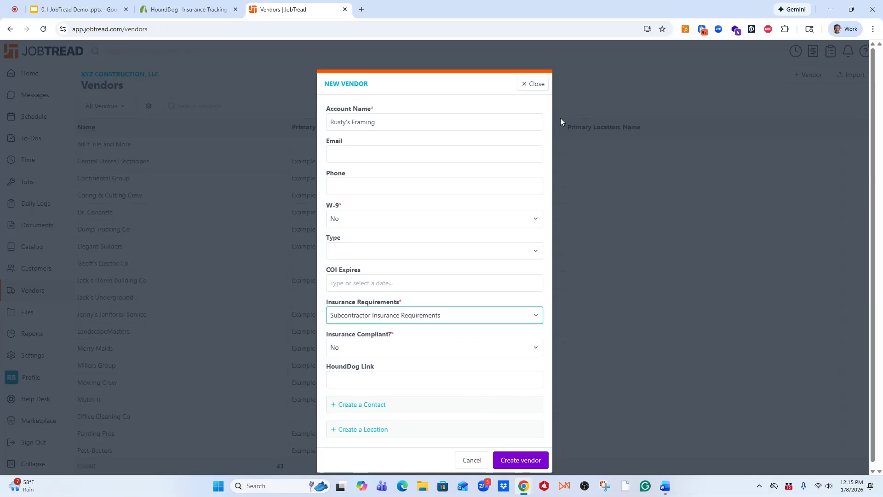
{"action": "left_click", "coordinate": [535, 84]}
- Open the vendor Trey's Roofing and follow its HoundDog link to the subcontractor record
{"action": "scroll", "coordinate": [192, 223], "scroll_direction": "down", "scroll_amount": 9}
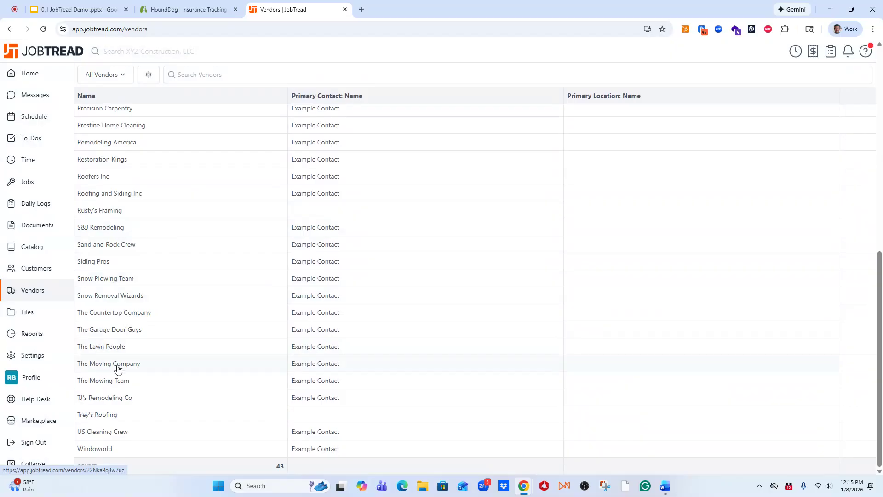
{"action": "left_click", "coordinate": [104, 415]}
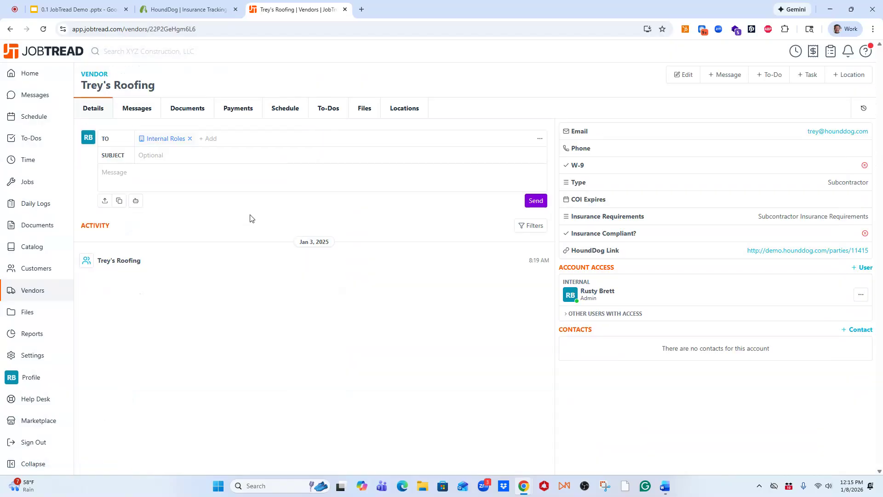
{"action": "left_click", "coordinate": [806, 252]}
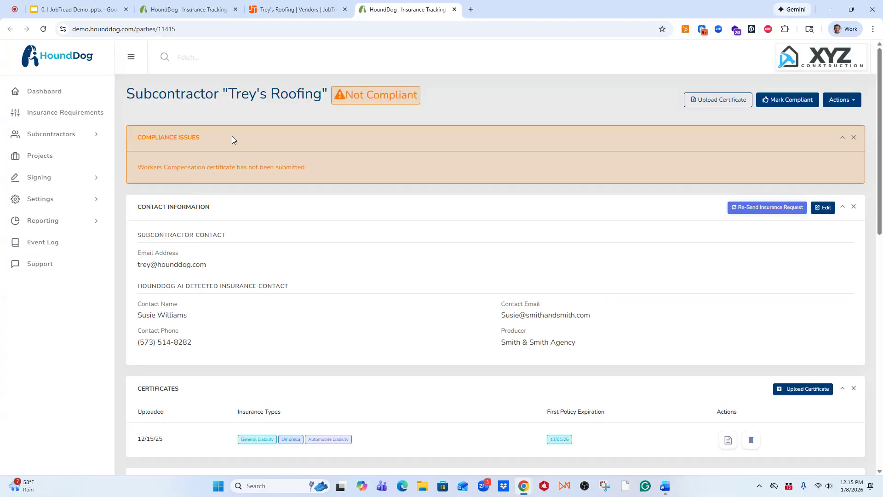
- Review the compliance issues, contact information and certificates for Trey's Roofing, and re-send its insurance request
{"action": "scroll", "coordinate": [421, 216], "scroll_direction": "down", "scroll_amount": 2}
{"action": "scroll", "coordinate": [295, 213], "scroll_direction": "up", "scroll_amount": 2}
{"action": "left_click_drag", "start_coordinate": [317, 167], "coordinate": [149, 169]}
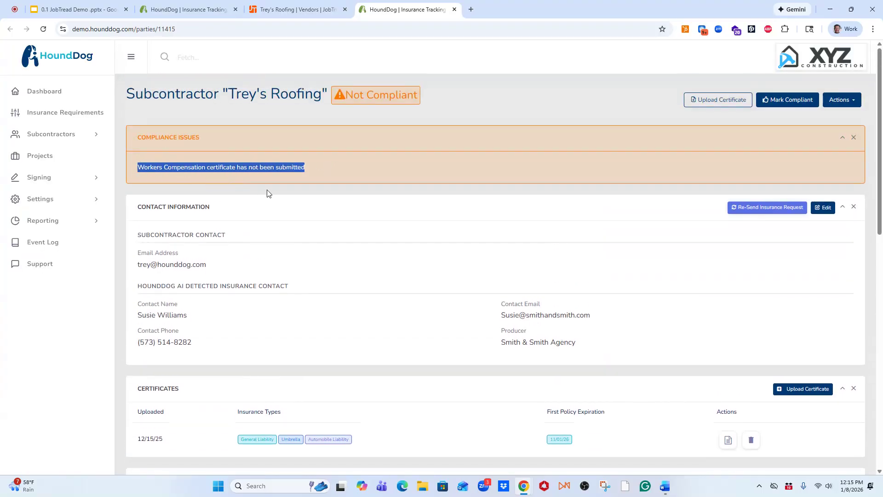
{"action": "left_click", "coordinate": [233, 192]}
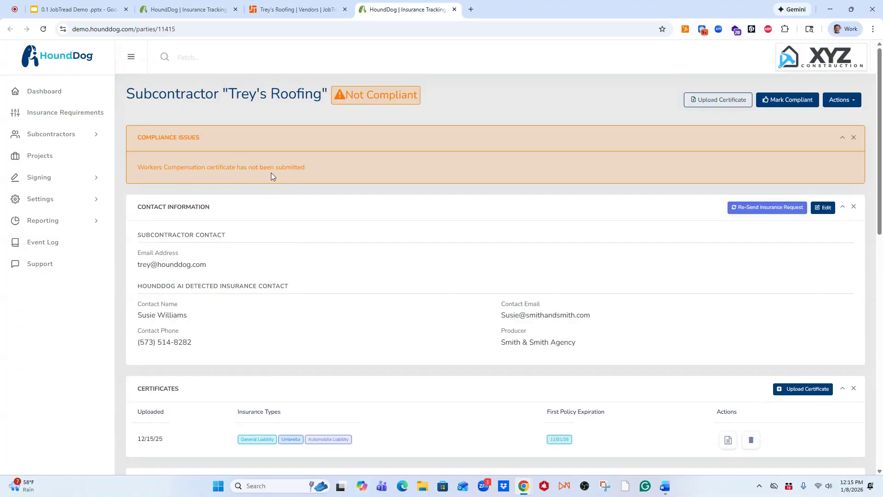
{"action": "scroll", "coordinate": [310, 197], "scroll_direction": "down", "scroll_amount": 1}
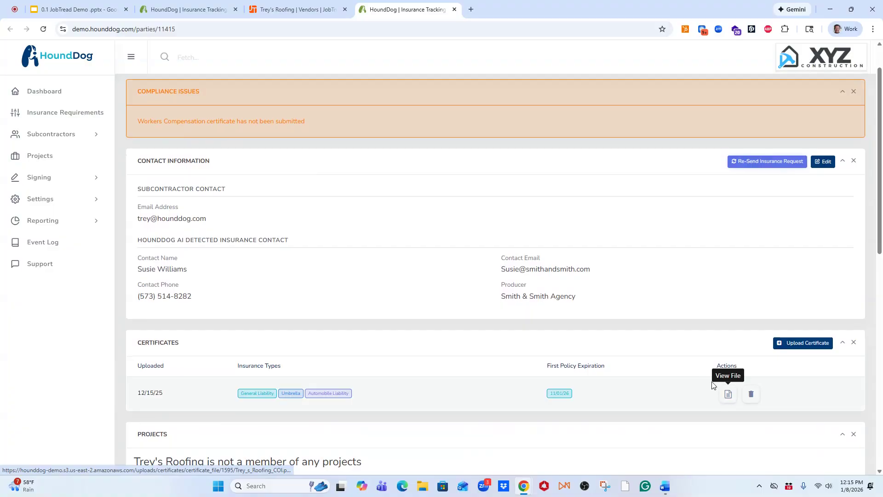
{"action": "scroll", "coordinate": [712, 165], "scroll_direction": "up", "scroll_amount": 1}
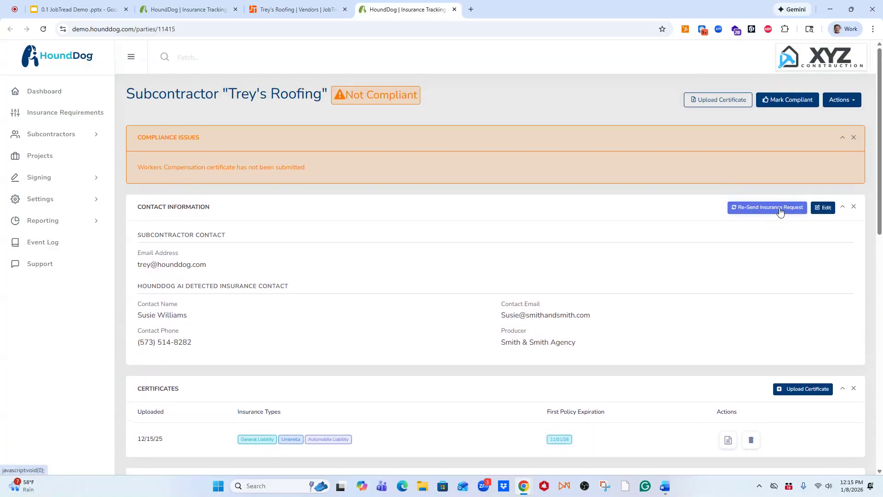
{"action": "left_click", "coordinate": [781, 210]}
{"action": "left_click", "coordinate": [266, 161]}
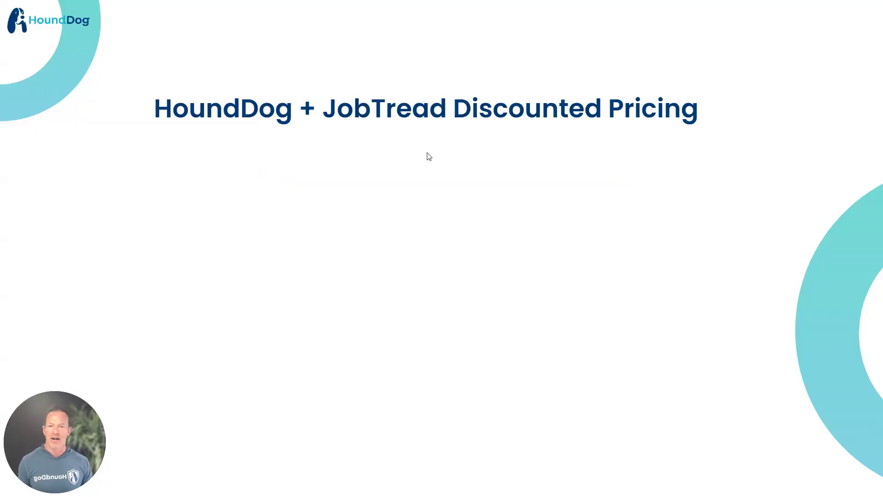
{"action": "left_click", "coordinate": [427, 153]}
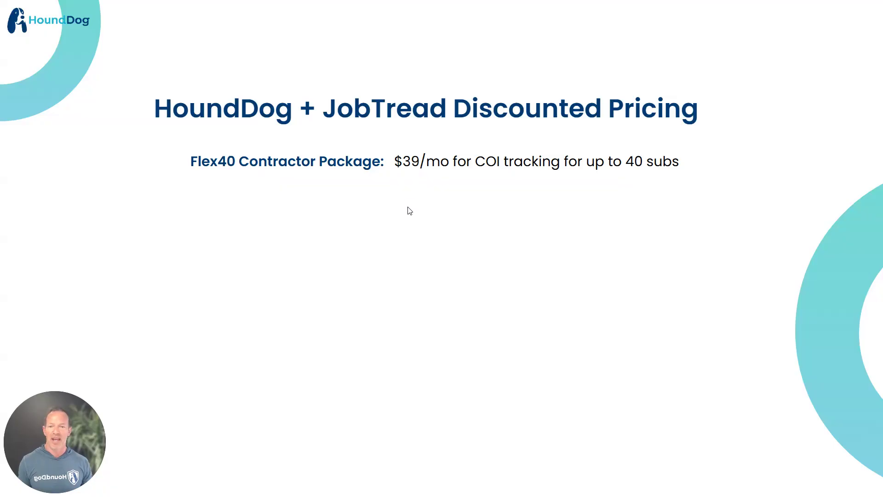